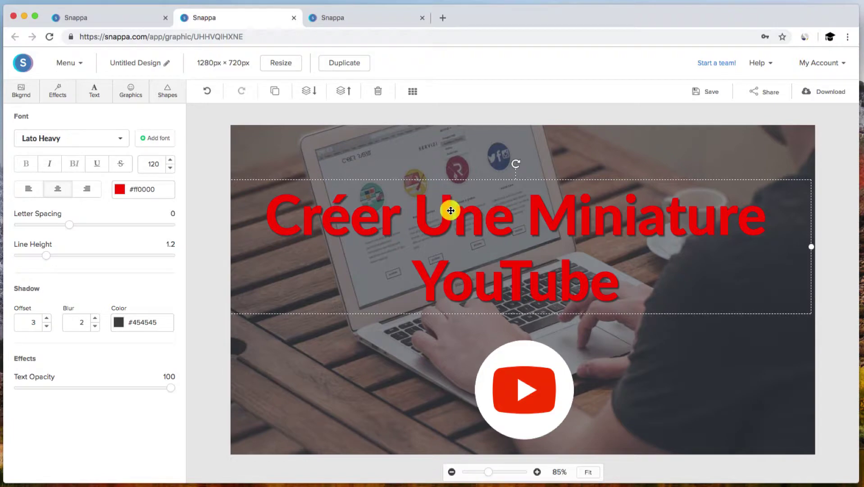
Step: Duplicate the red title text, align the copy over the original, and set its font size to 121
left_click(275, 93)
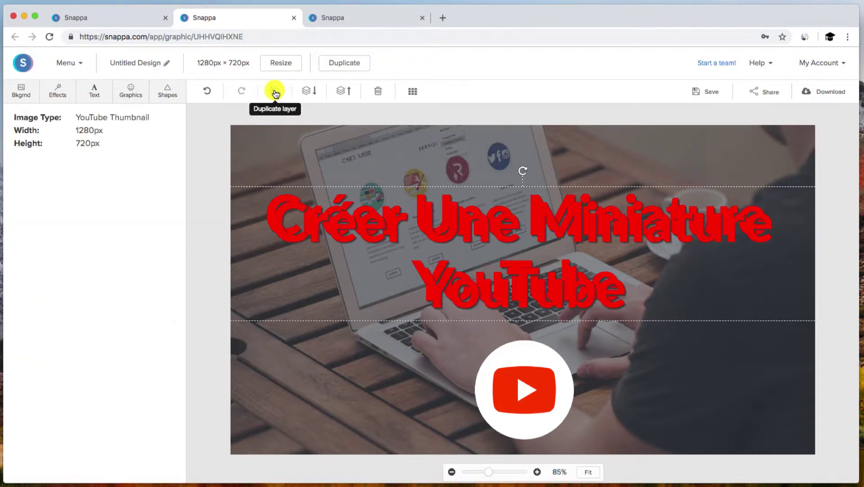
left_click_drag(314, 231, 309, 225)
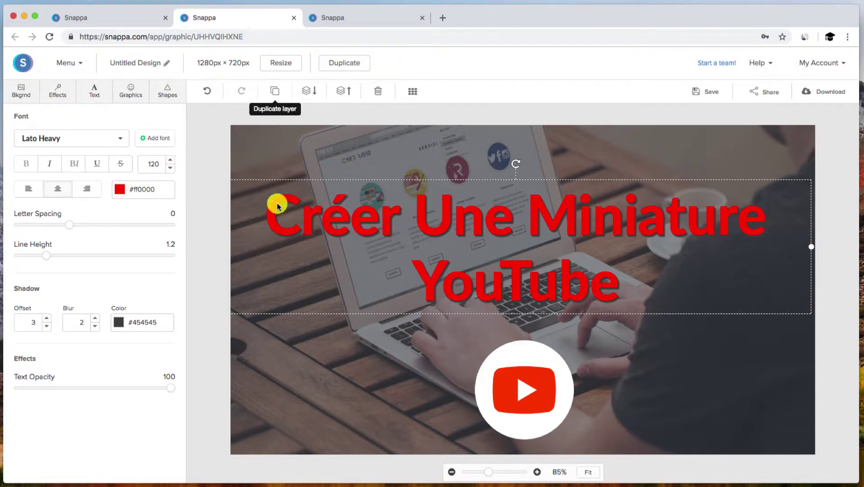
left_click(171, 160)
left_click(170, 160)
left_click(171, 160)
left_click(171, 160)
left_click(170, 160)
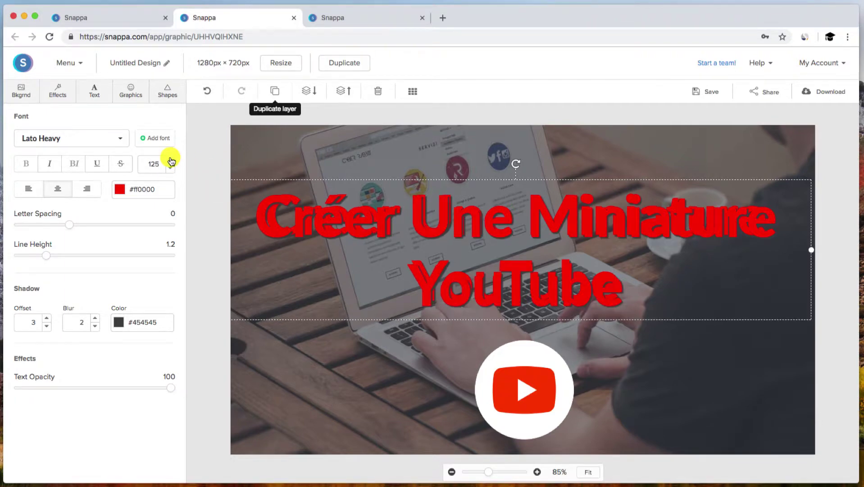
left_click(170, 172)
left_click(170, 171)
left_click(169, 171)
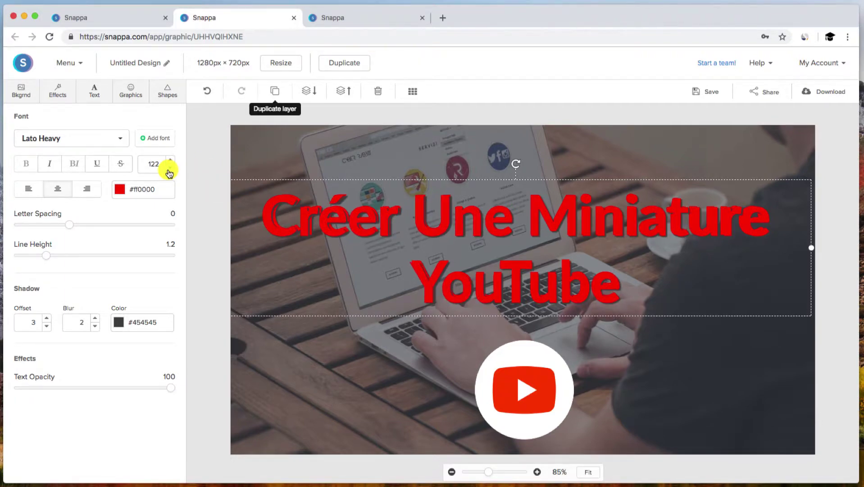
left_click(171, 168)
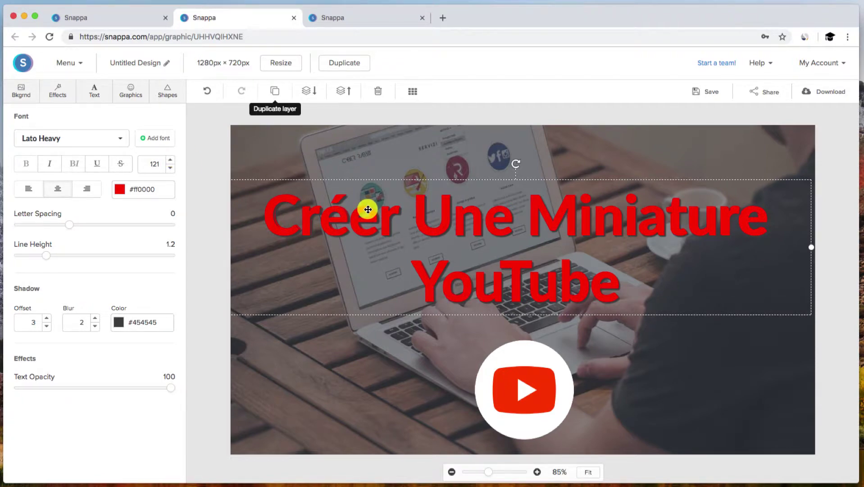
Step: Shift the duplicated title down off the original and color the original title text black
left_click_drag(368, 209, 301, 241)
left_click(288, 195)
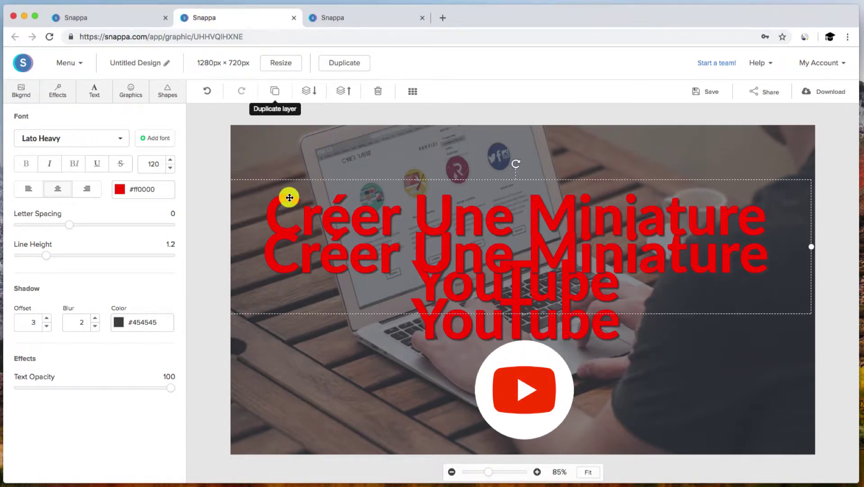
left_click(149, 190)
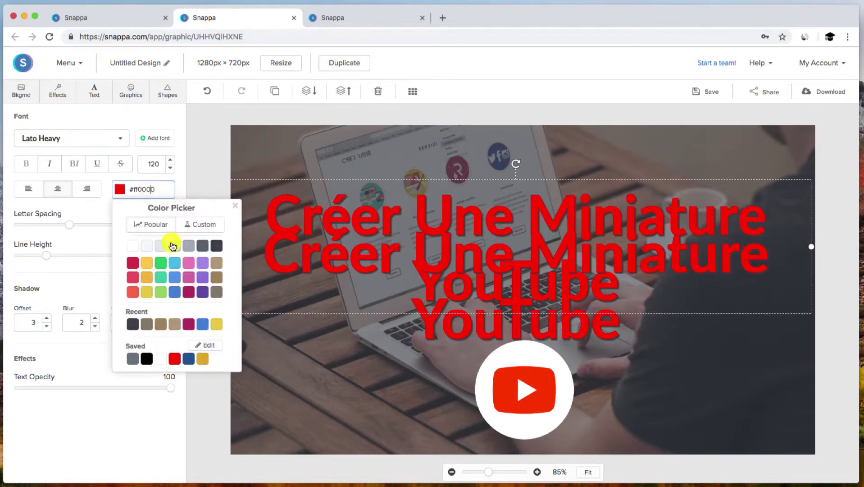
left_click(149, 358)
Step: Move the red title back over the black one with a slight offset and set its font size to 122
left_click(367, 267)
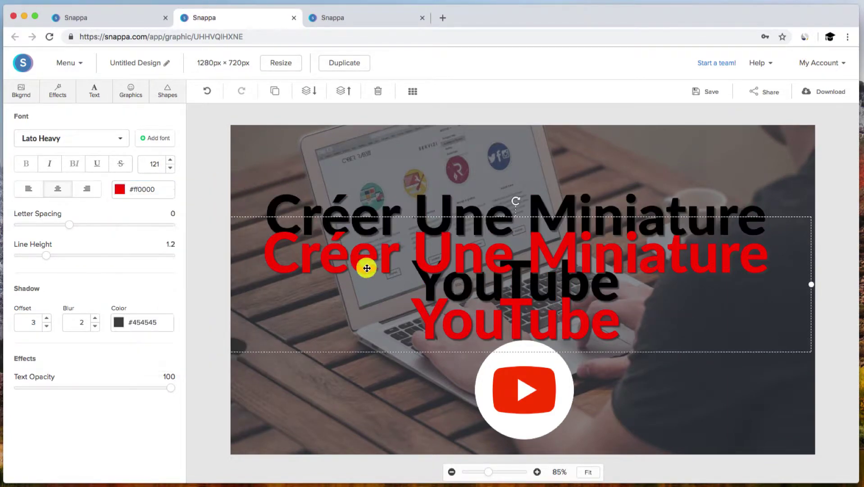
left_click_drag(366, 266, 364, 228)
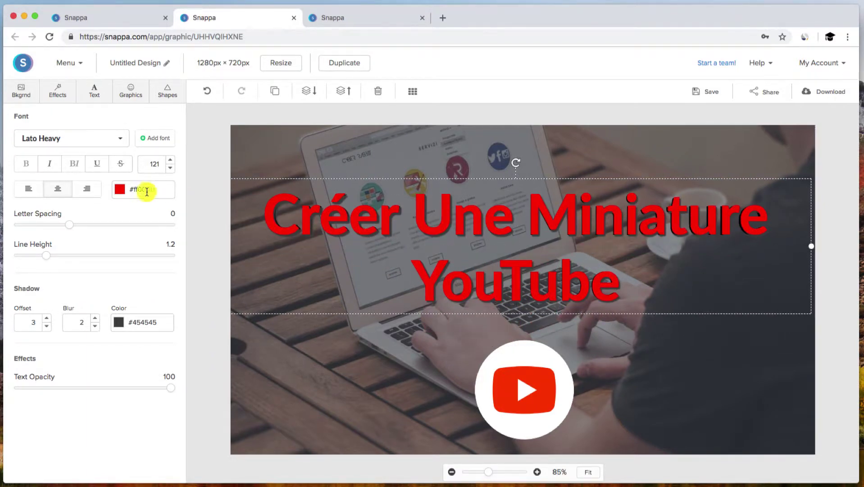
left_click(170, 159)
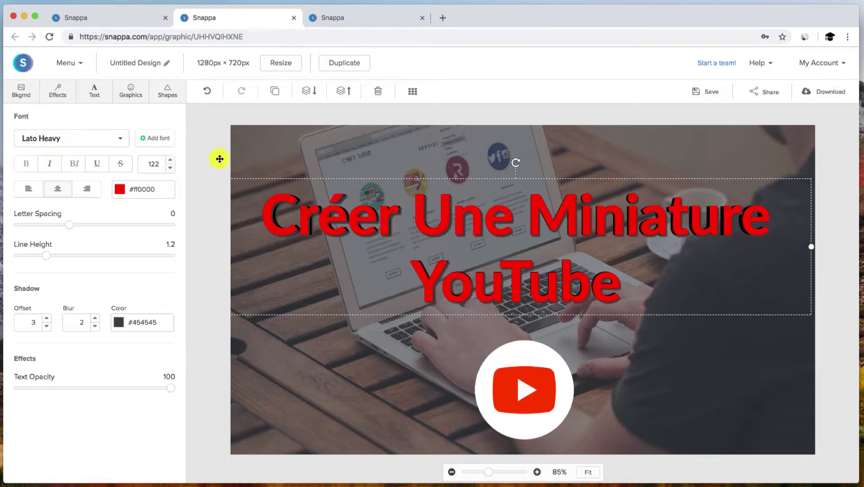
left_click(394, 353)
Step: Add a solid square and reshape it into a rectangle that covers the word "YouTube" in the title
left_click(167, 91)
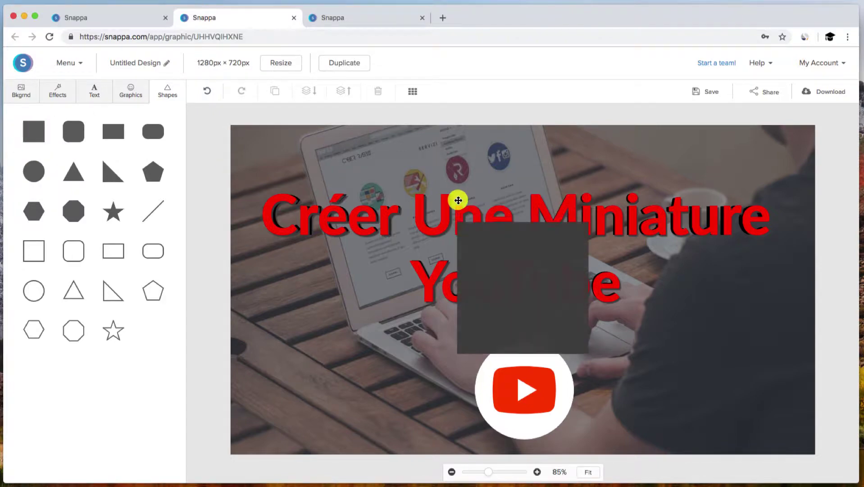
left_click(510, 240)
left_click_drag(521, 231, 516, 314)
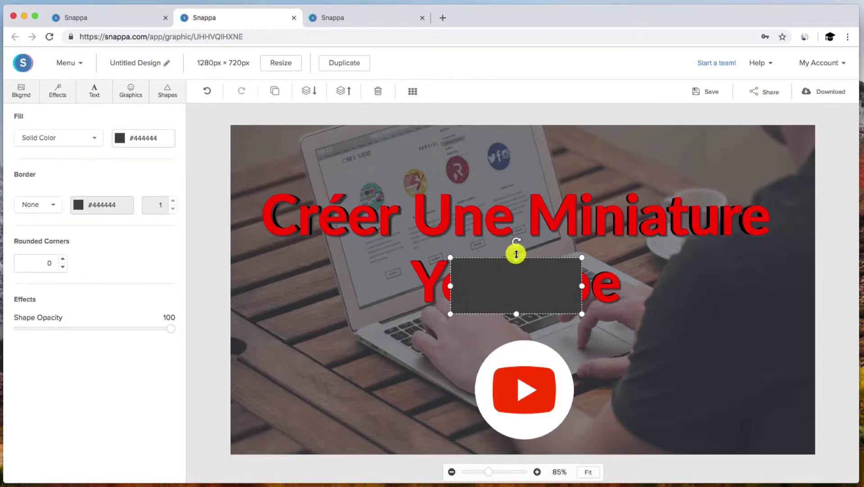
left_click_drag(451, 285, 402, 282)
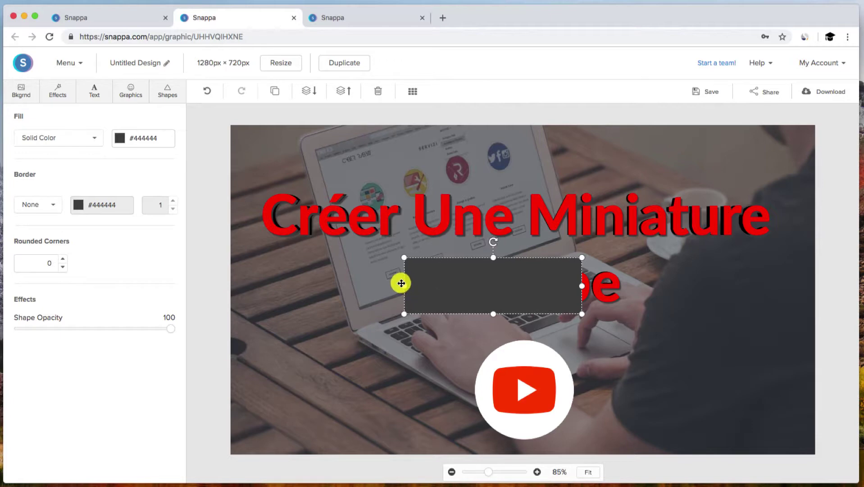
left_click_drag(581, 285, 626, 286)
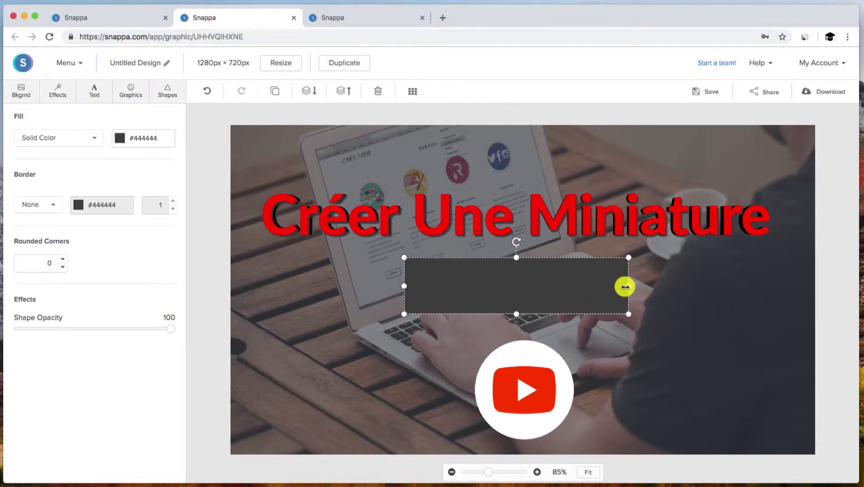
Step: Fill the rectangle with white (#ffffff) and send it behind the title text
left_click(134, 139)
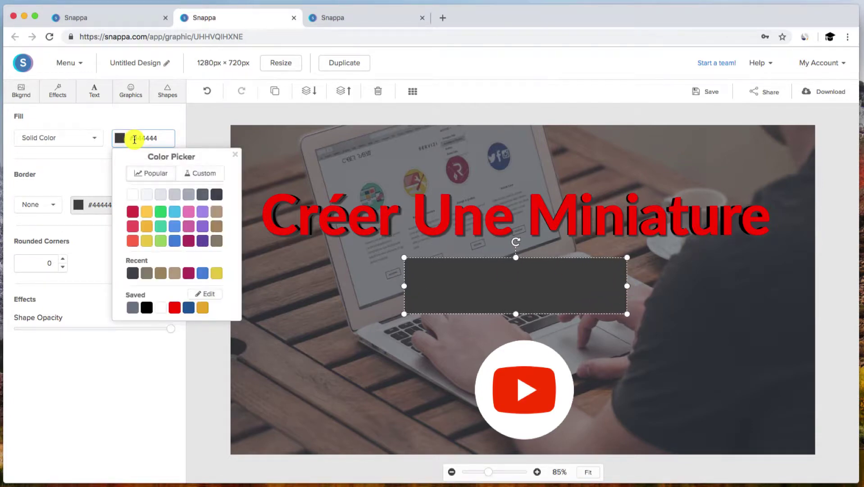
left_click(161, 308)
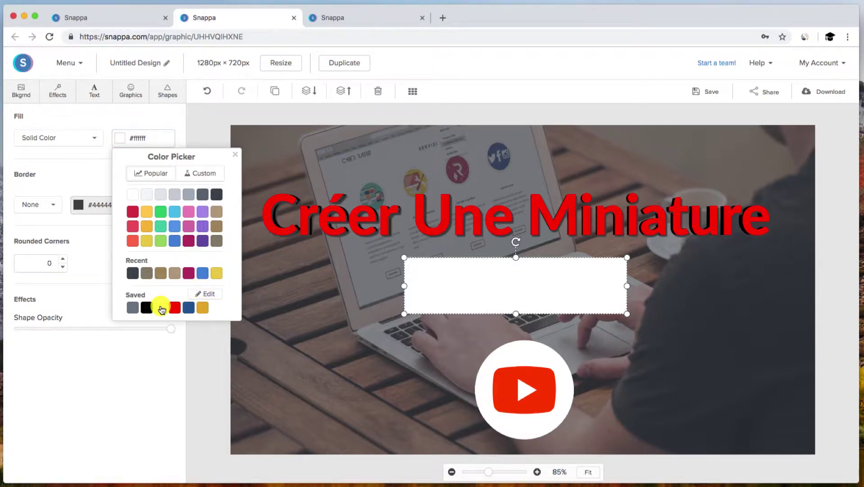
left_click(311, 94)
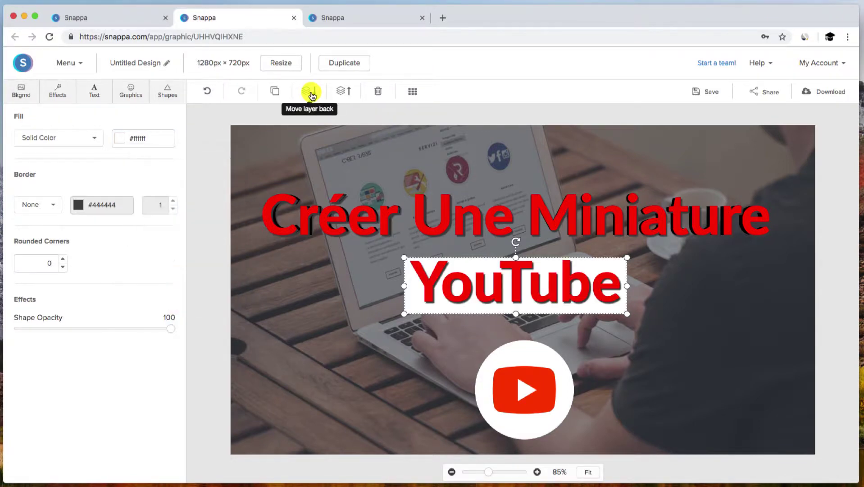
Step: Shift the red title text slightly down so it sits within the white rectangle and exposes more of the black title
left_click(417, 308)
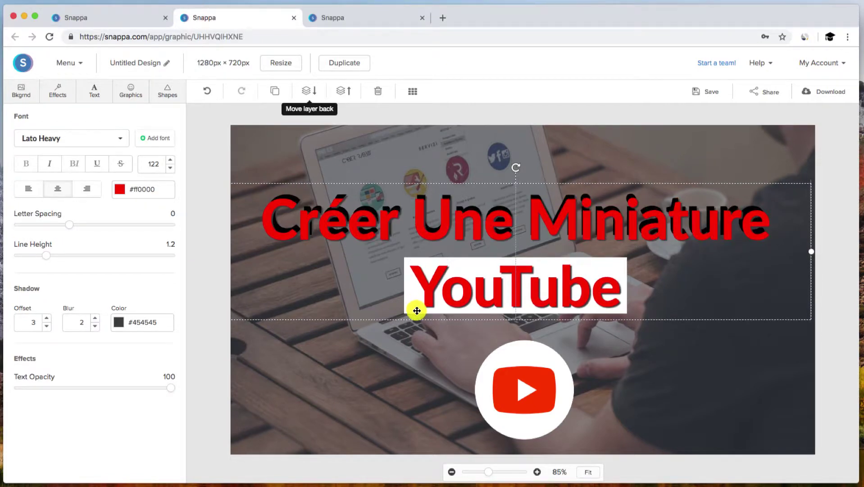
left_click_drag(417, 310, 417, 310)
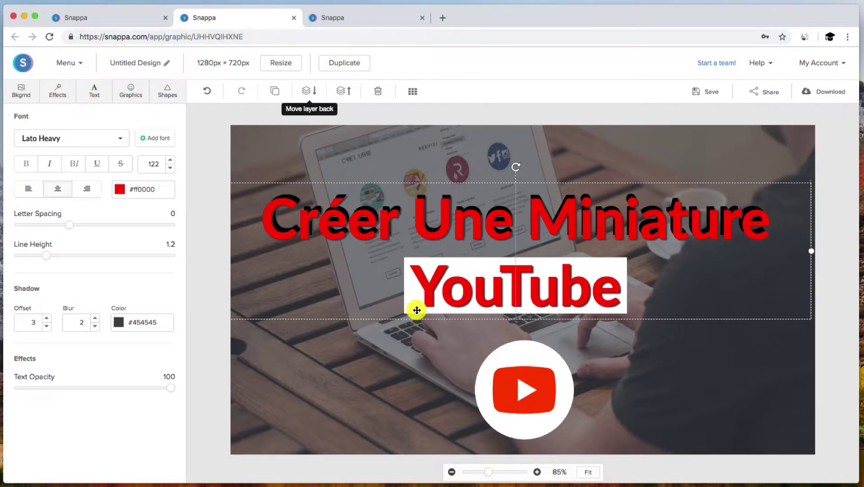
left_click(416, 410)
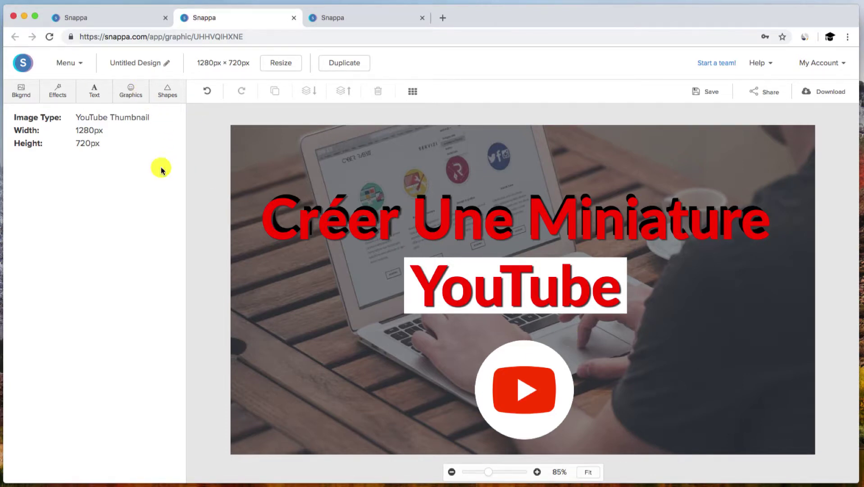
Step: Add a subheading beside the YouTube logo, below the title, reading "EN 2" and "Min" on two lines
left_click(95, 93)
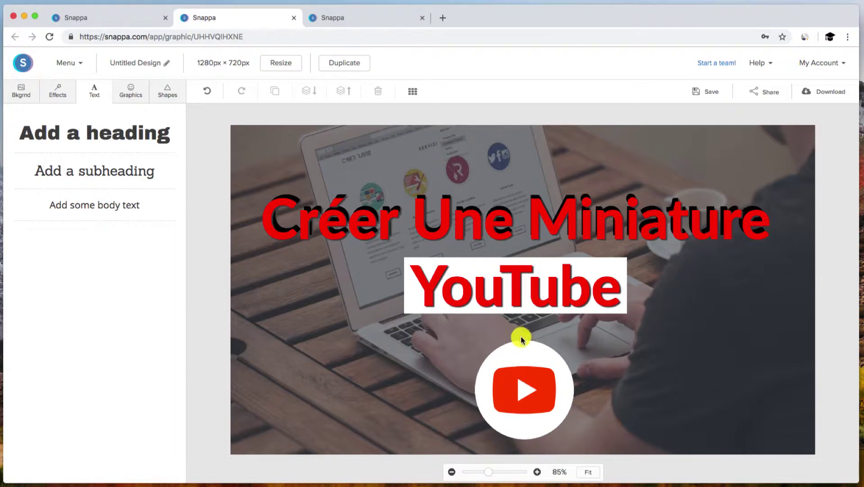
left_click(138, 163)
left_click_drag(529, 285, 341, 349)
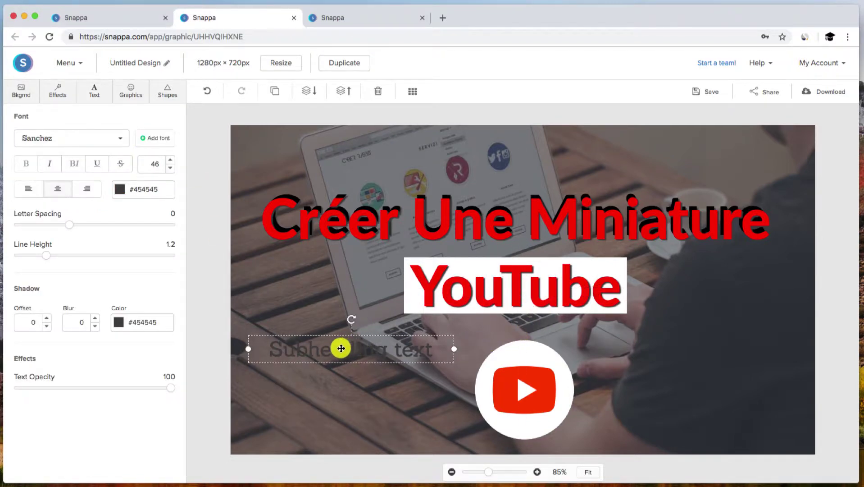
double_click(341, 348)
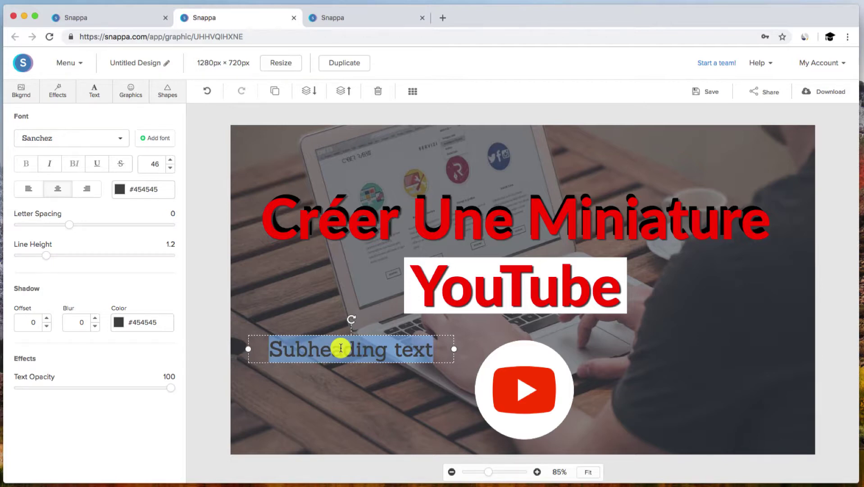
key("BackSpace")
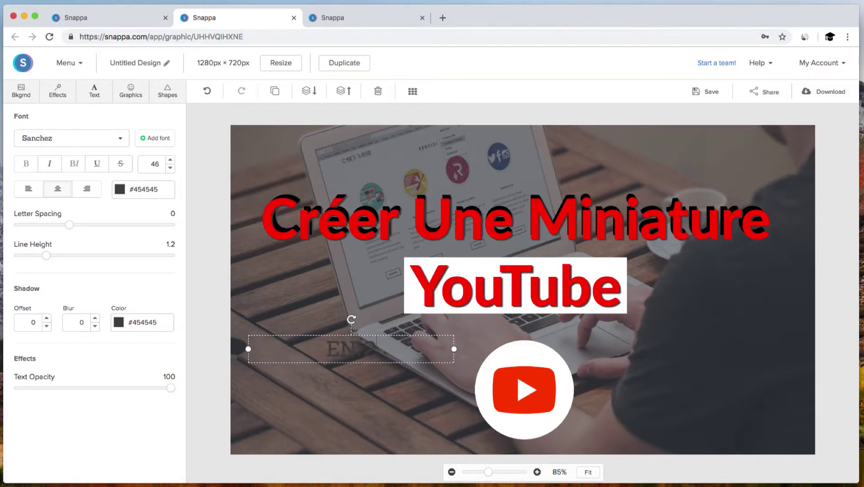
type("EN 2")
key("Return")
type("Min")
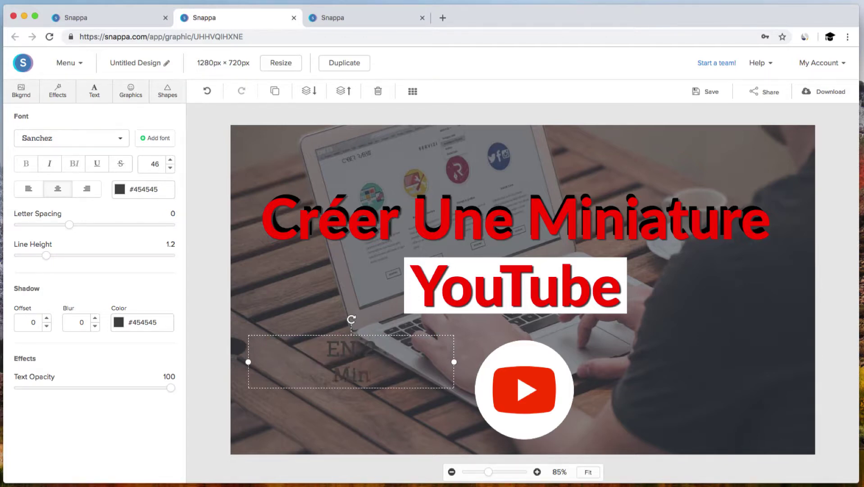
Step: Correct the subheading's first line to "En 2" and color its text white (#ffffff)
left_click(345, 295)
left_click(342, 346)
double_click(342, 346)
left_click(355, 349)
key("BackSpace")
type("n")
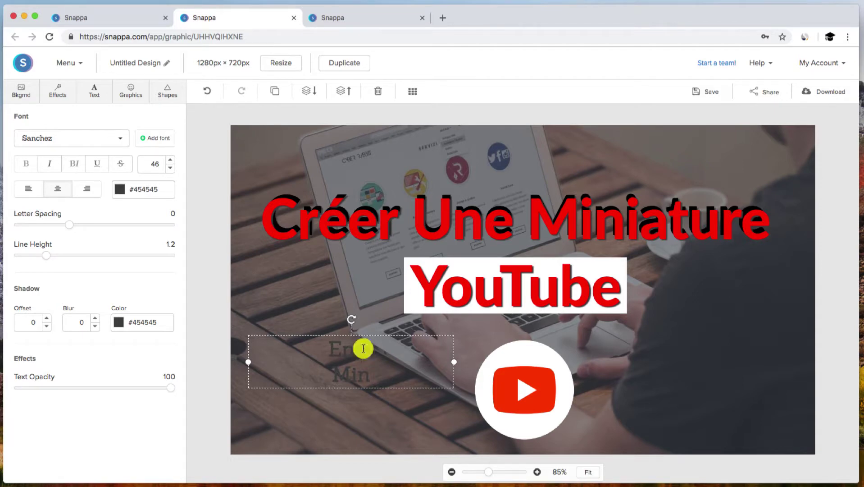
left_click(138, 190)
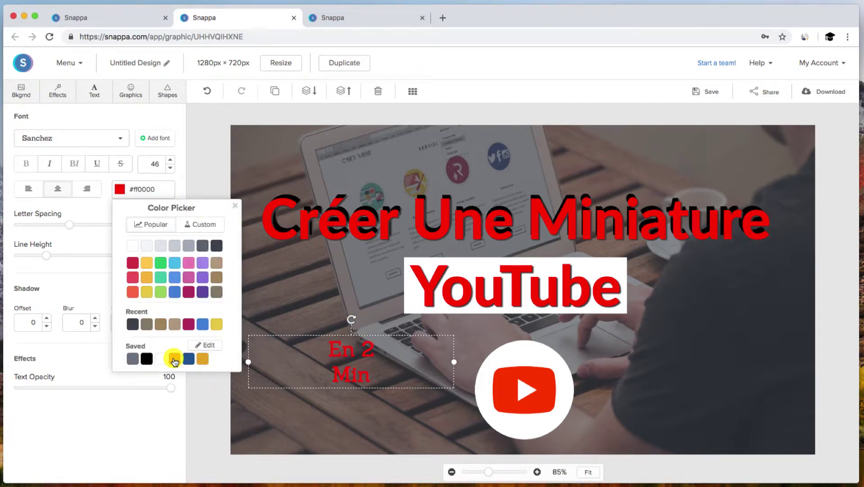
left_click(160, 359)
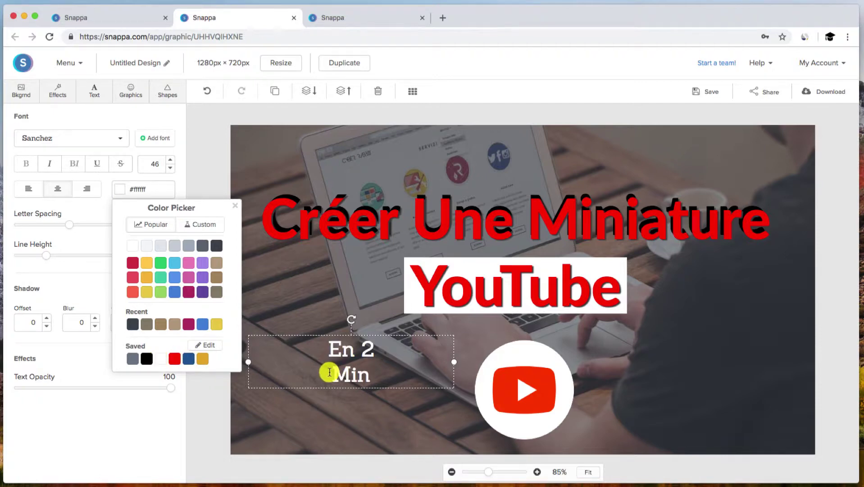
Step: Delete the "En 2 Min" subheading from the thumbnail
left_click(312, 300)
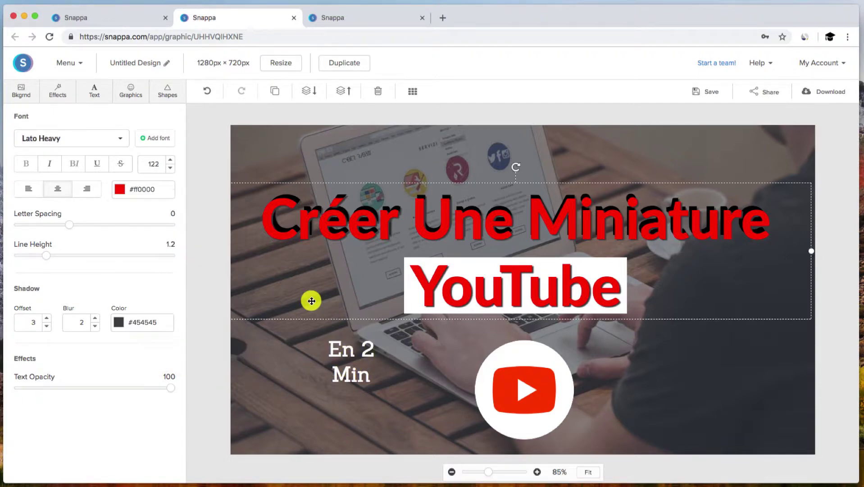
left_click(286, 333)
left_click(354, 354)
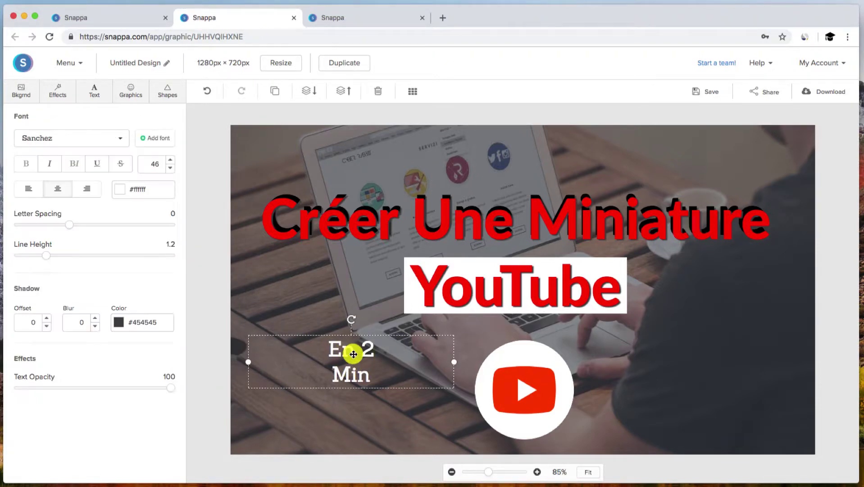
key("Delete")
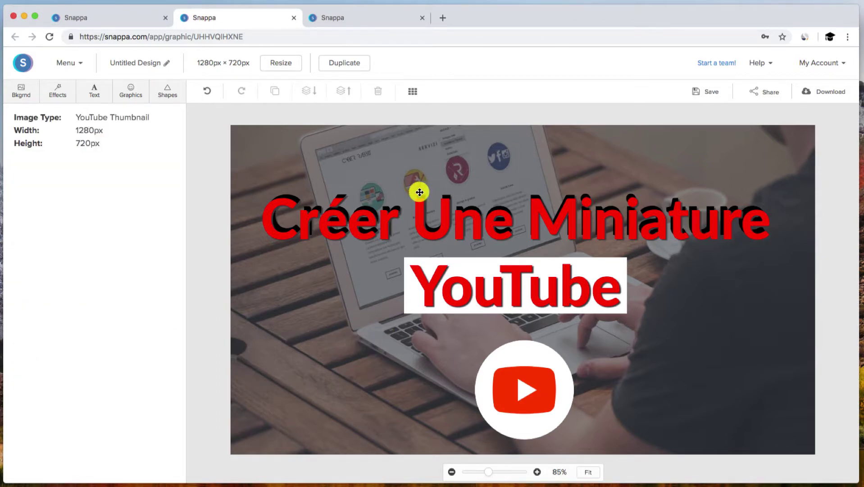
Step: Download the finished thumbnail as a JPG image
left_click(829, 95)
left_click(797, 112)
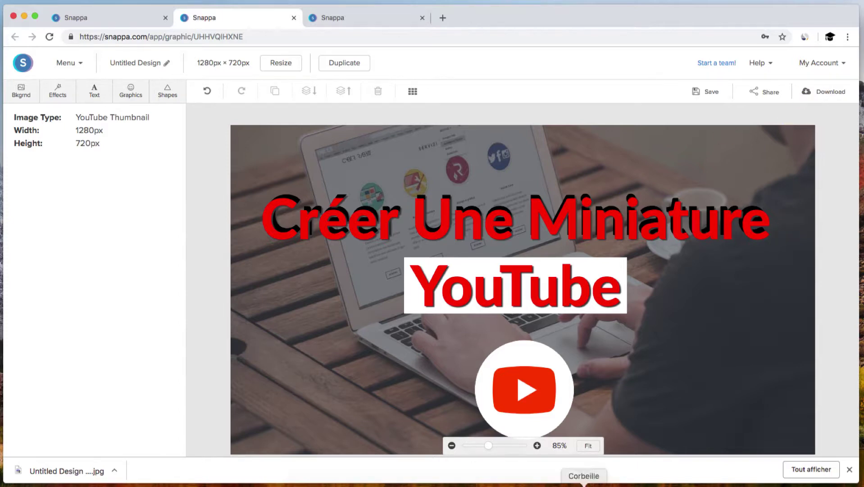
Step: Switch to the browser window with Snappa's pricing page and examine the plans, highlighting the Pro plan's saved designs & folders feature
left_click(545, 485)
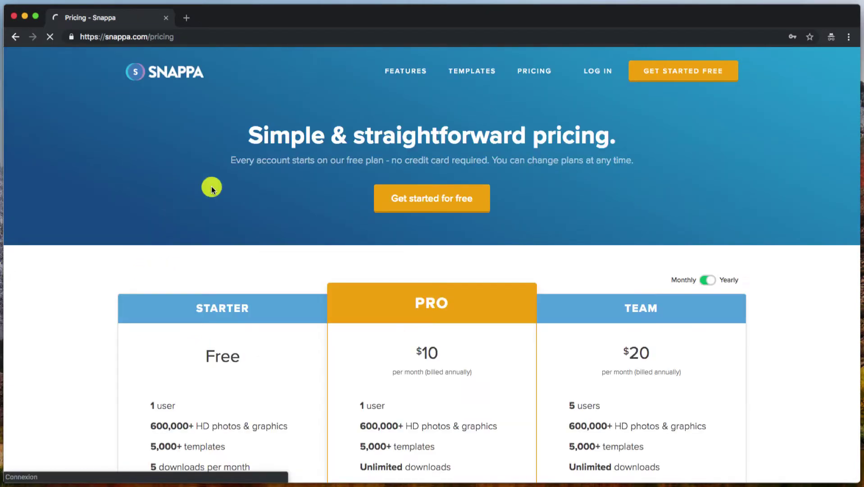
scroll(376, 218, "down", 5)
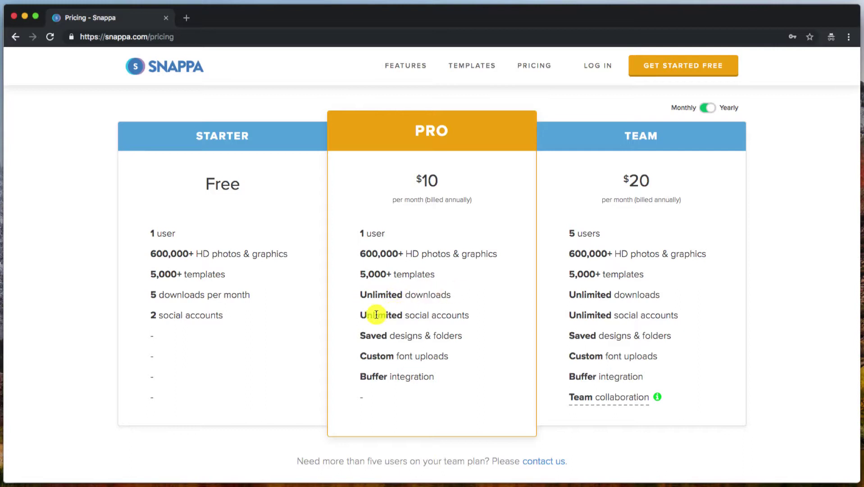
left_click_drag(377, 336, 449, 336)
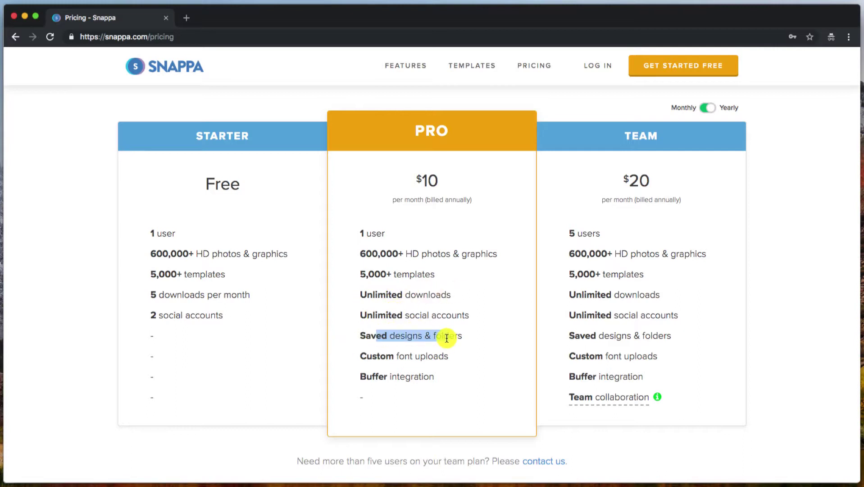
Step: Return to the YouTube thumbnail in the editor and rename the design "youtube"
left_click(410, 334)
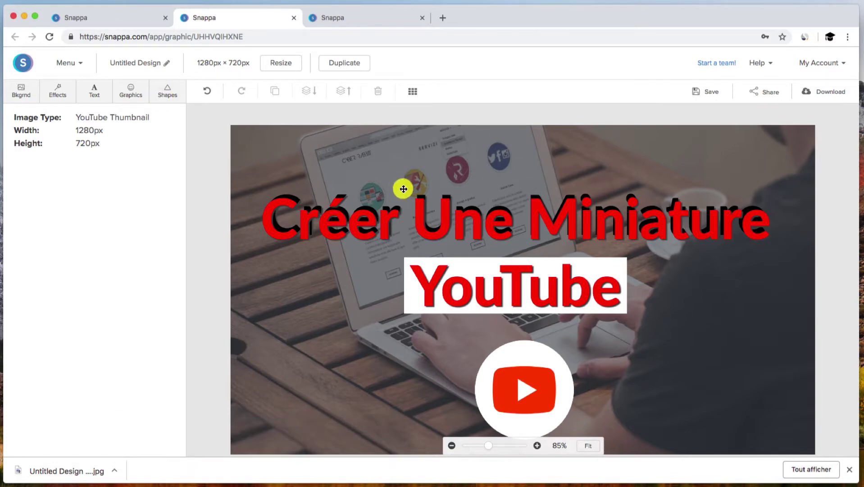
left_click(449, 182)
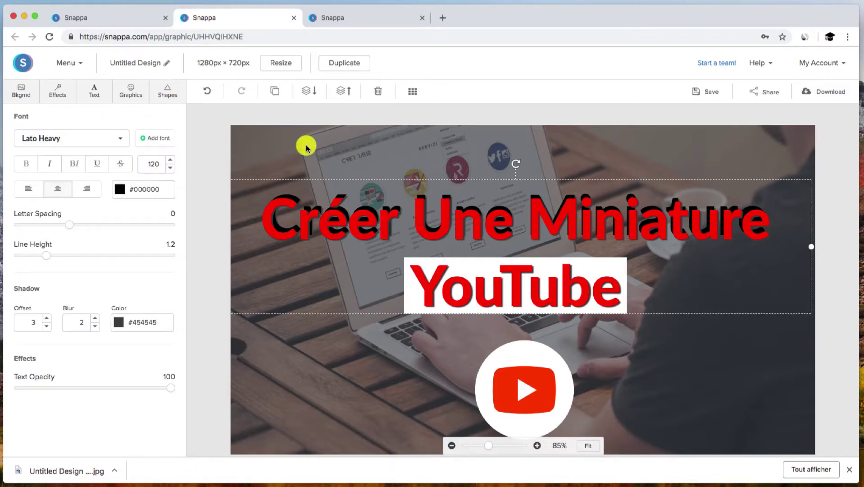
left_click(167, 66)
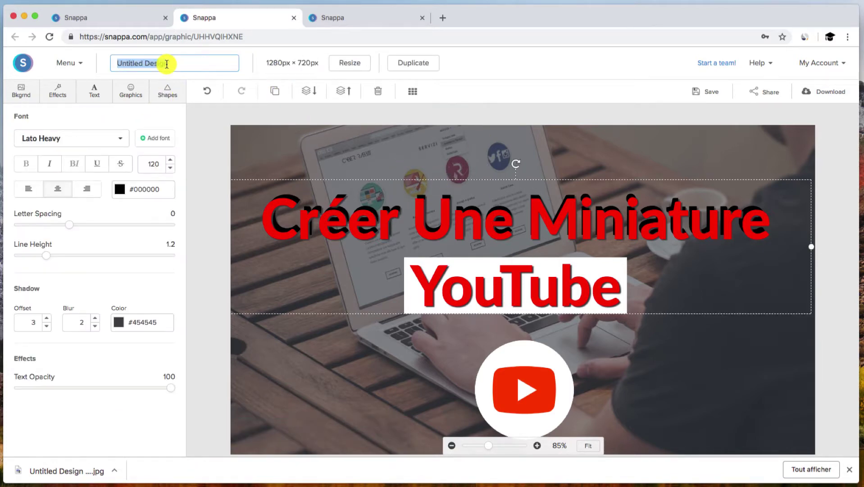
type("youtube")
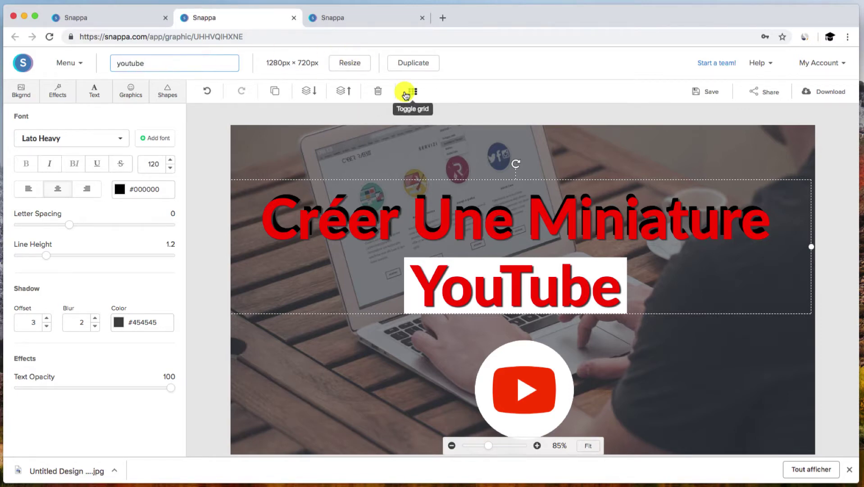
left_click(380, 116)
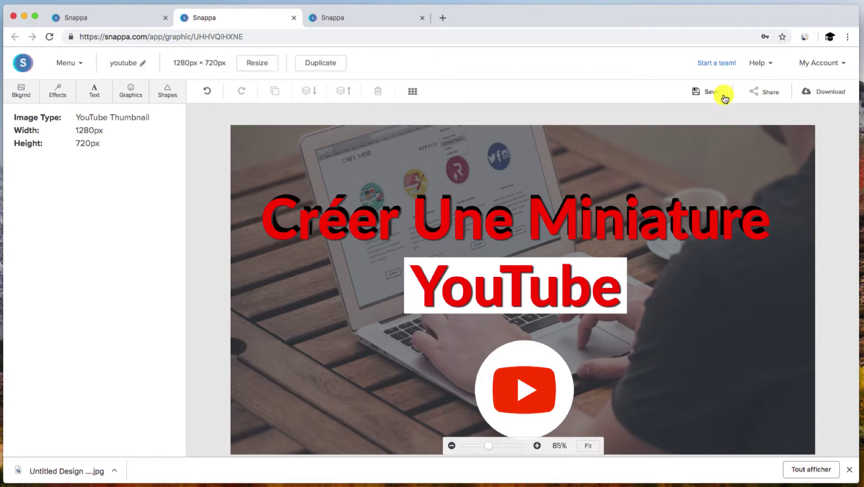
Step: Save the graphic in the "miniature youtube" folder
left_click(700, 96)
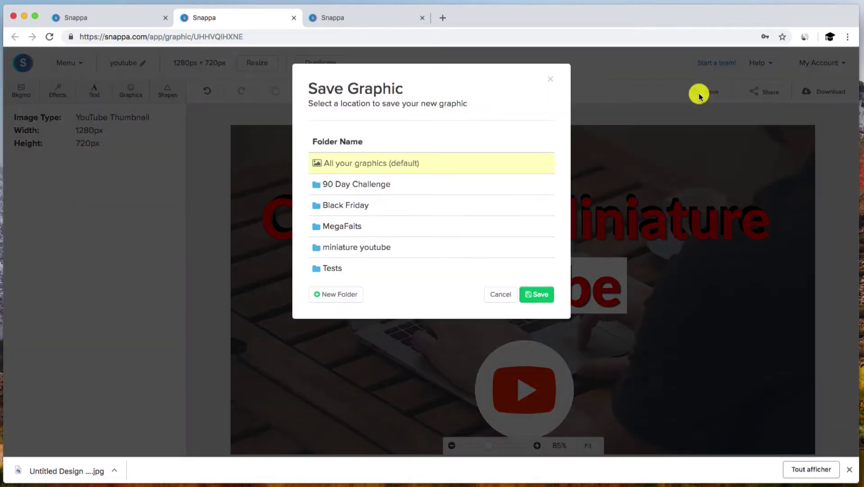
left_click(376, 247)
left_click(530, 295)
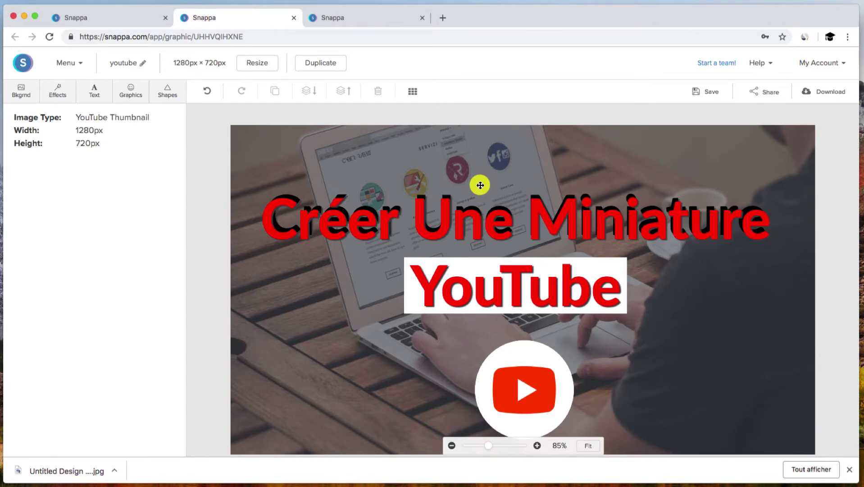
Step: Resize the thumbnail to the Pinterest Pin format, 735px x 1102px, and open the result as a new graphic
left_click(505, 380)
left_click(401, 367)
left_click(255, 66)
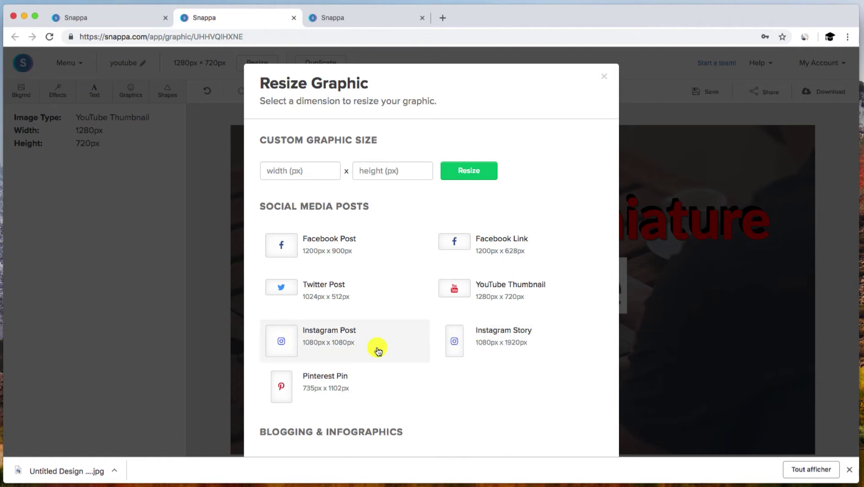
left_click(319, 380)
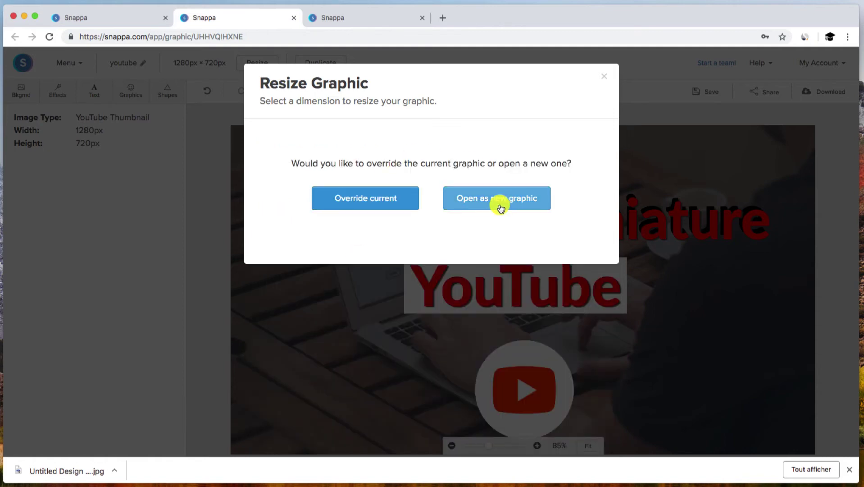
left_click(470, 202)
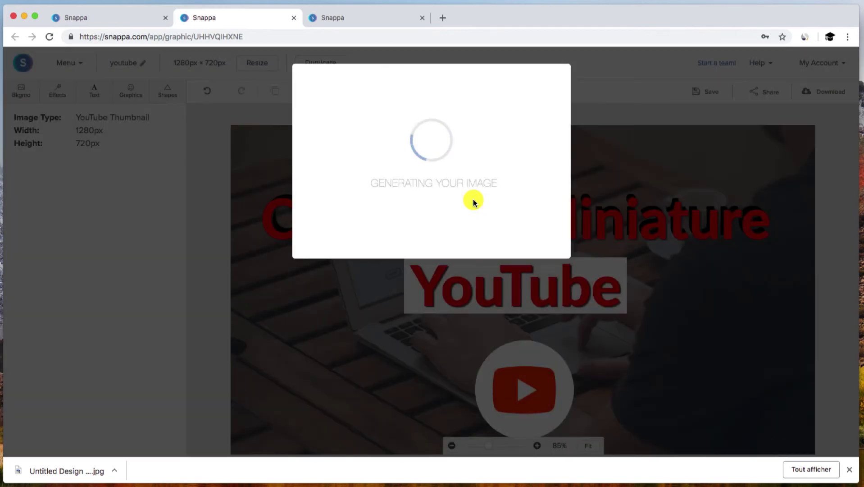
left_click(406, 246)
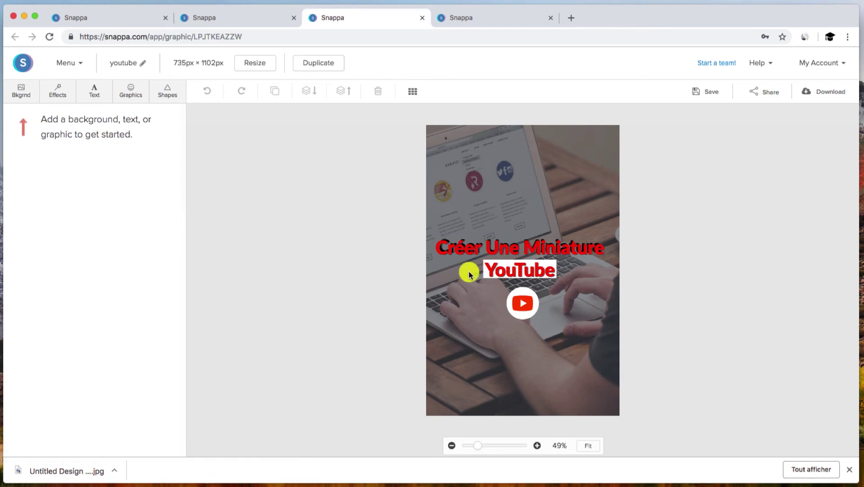
Step: Rearrange the Pinterest pin with a larger three-line title in its upper half and the YouTube logo lower down, and return to the original thumbnail
left_click(503, 242)
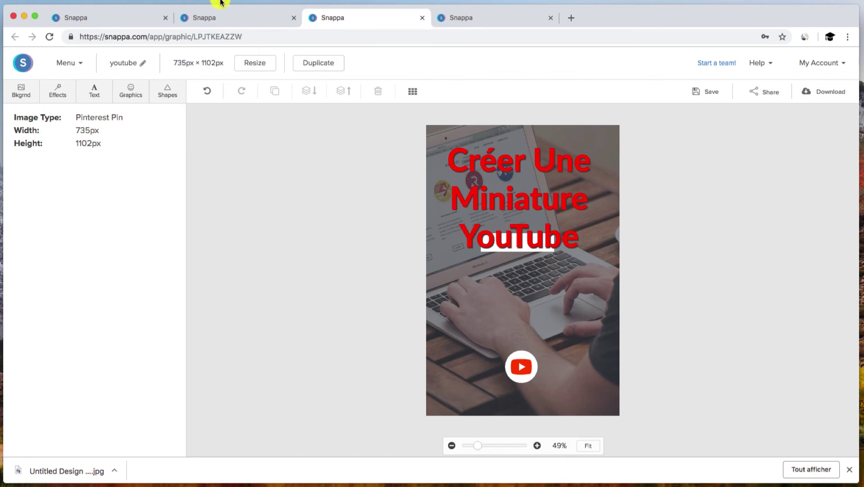
left_click(221, 16)
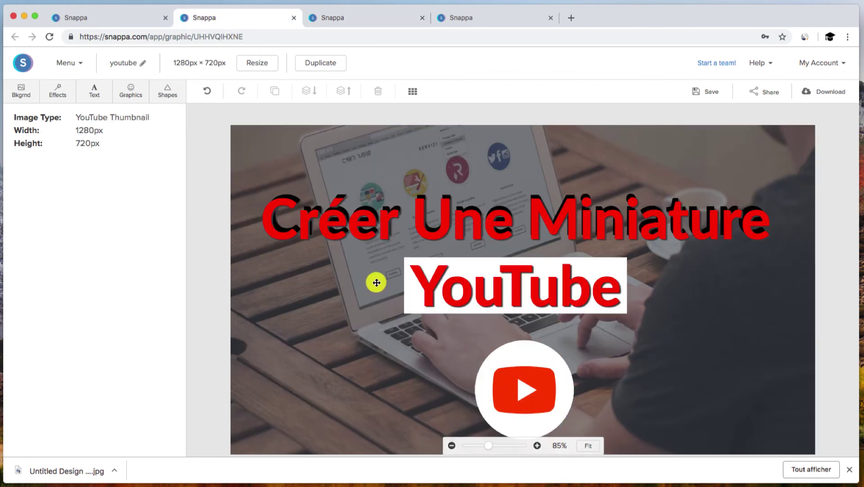